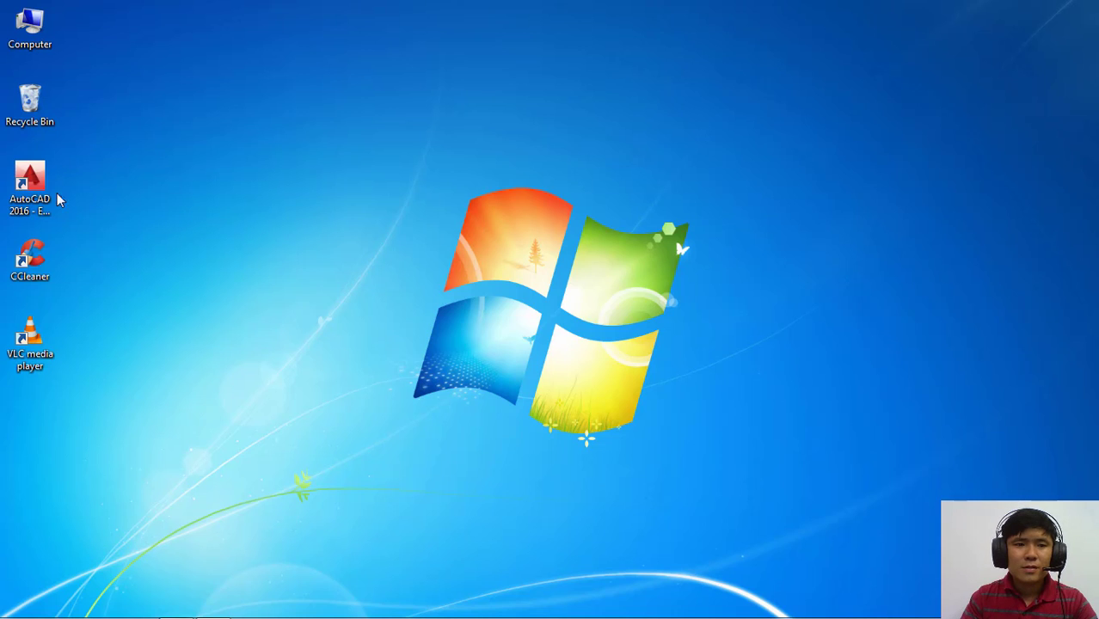
Launch AutoCAD 2016 from the desktop and start a new blank drawing, Drawing1
double_click(30, 183)
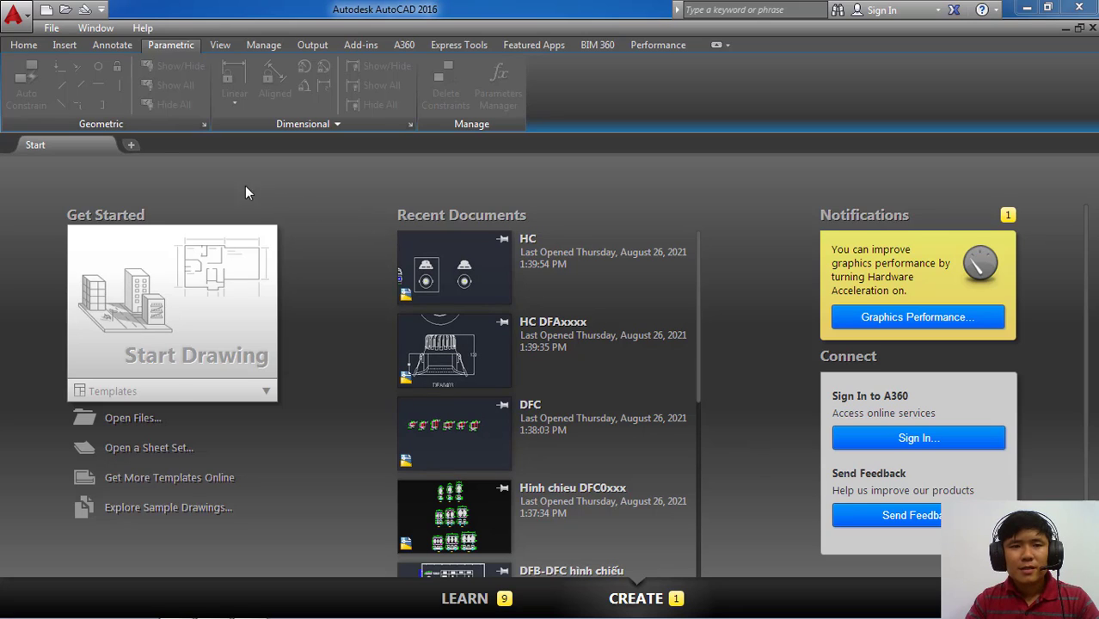
click(131, 146)
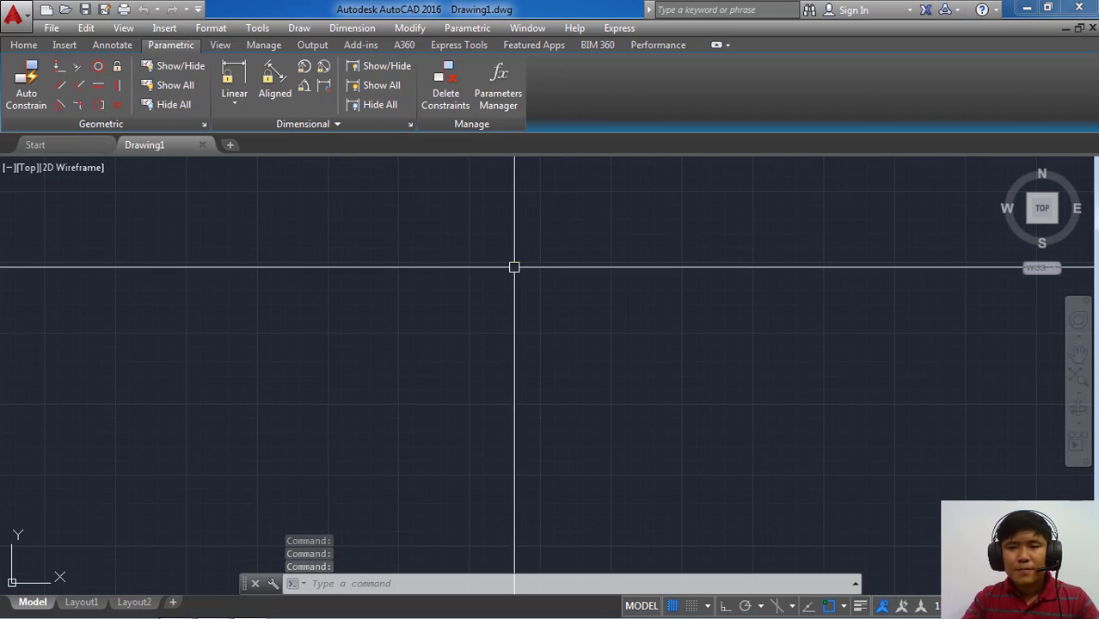
Replace Drawing1 with a new Drawing2 based on the acad -Named Plot Styles template
click(203, 144)
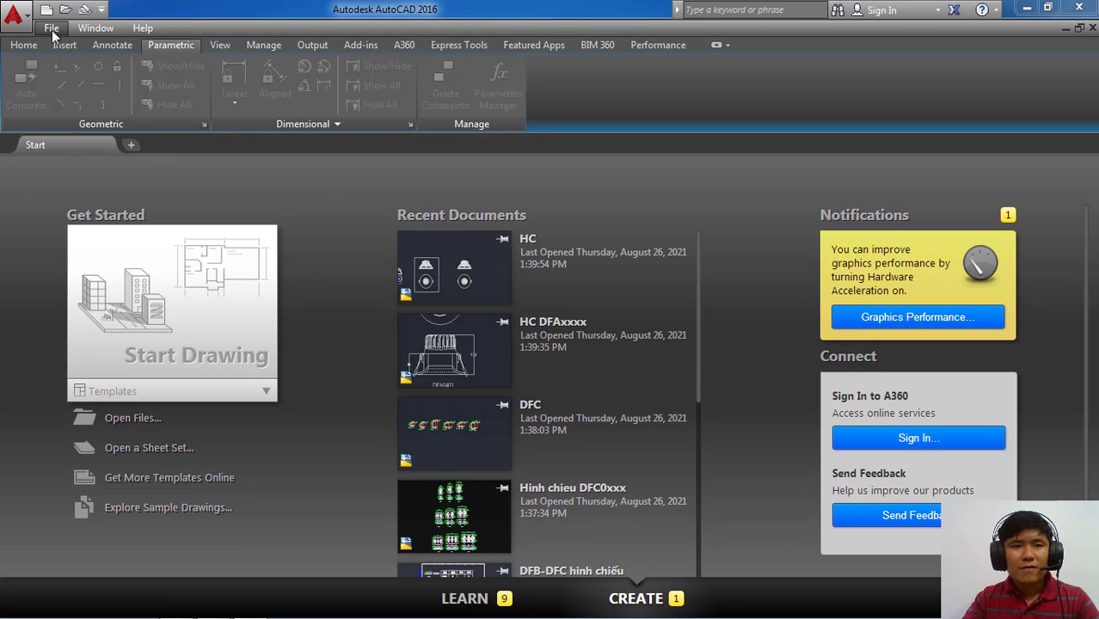
click(52, 28)
click(68, 48)
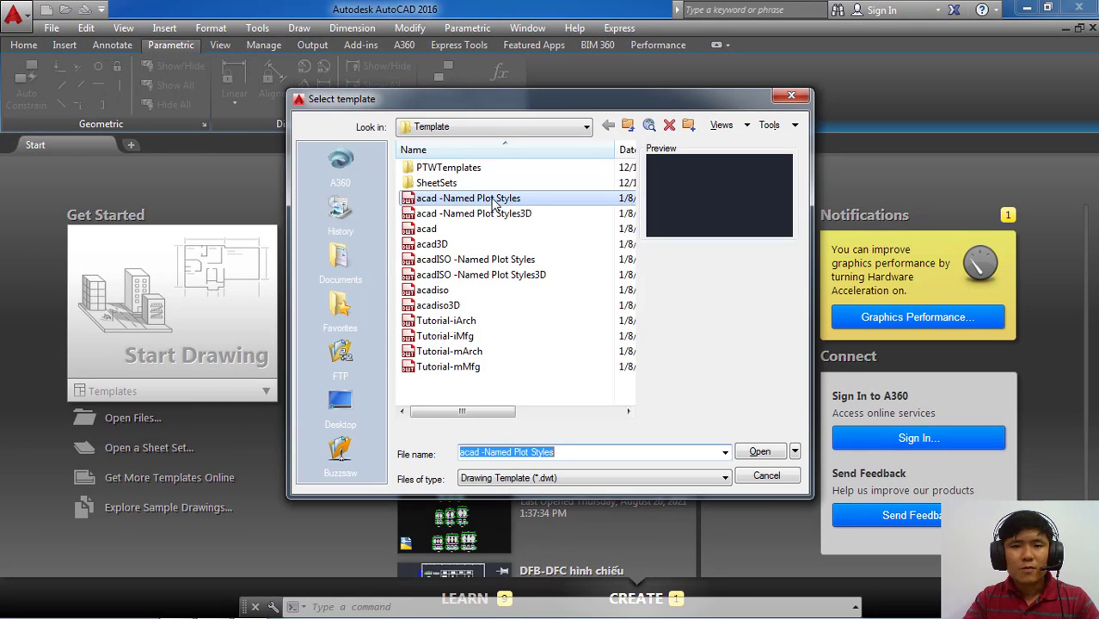
click(495, 201)
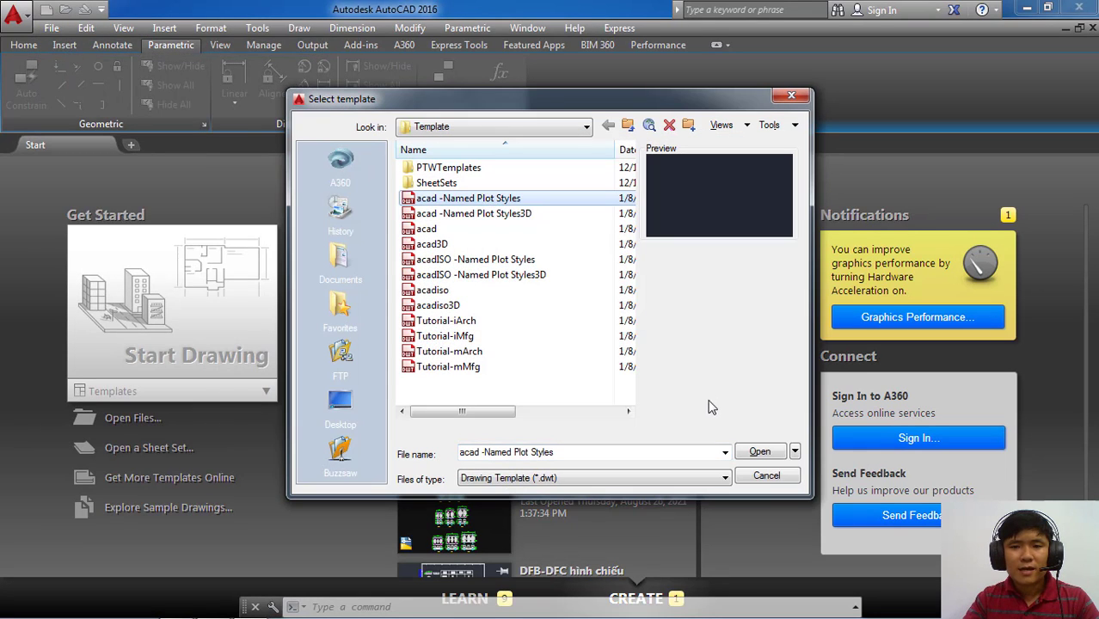
click(752, 452)
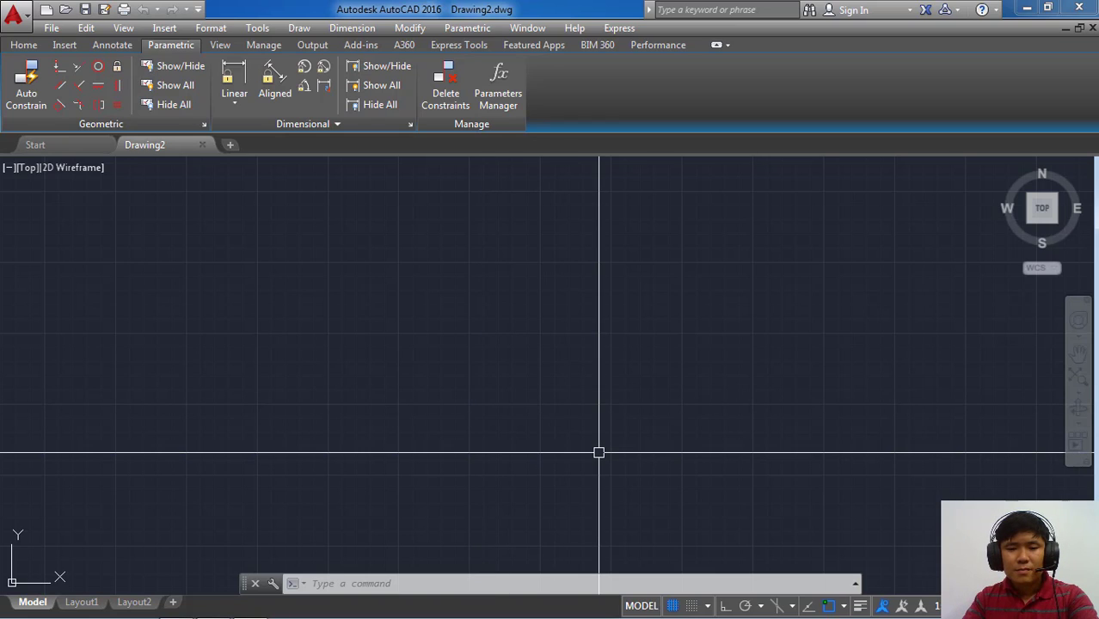
Toggle the grid with F7 off, back on, and finally off
key(F7)
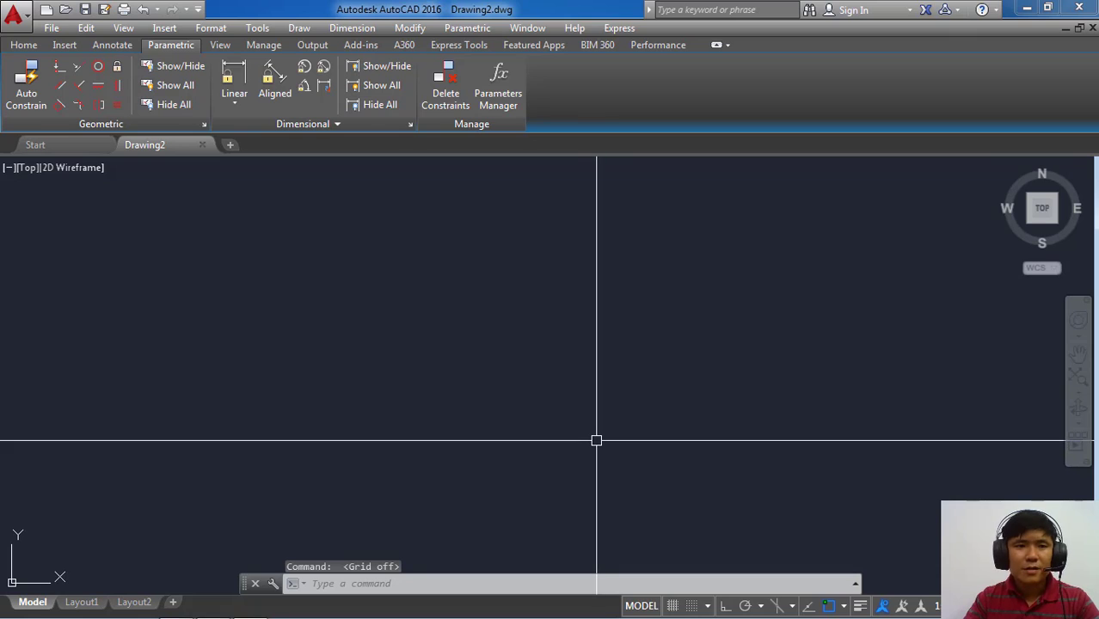
key(F7)
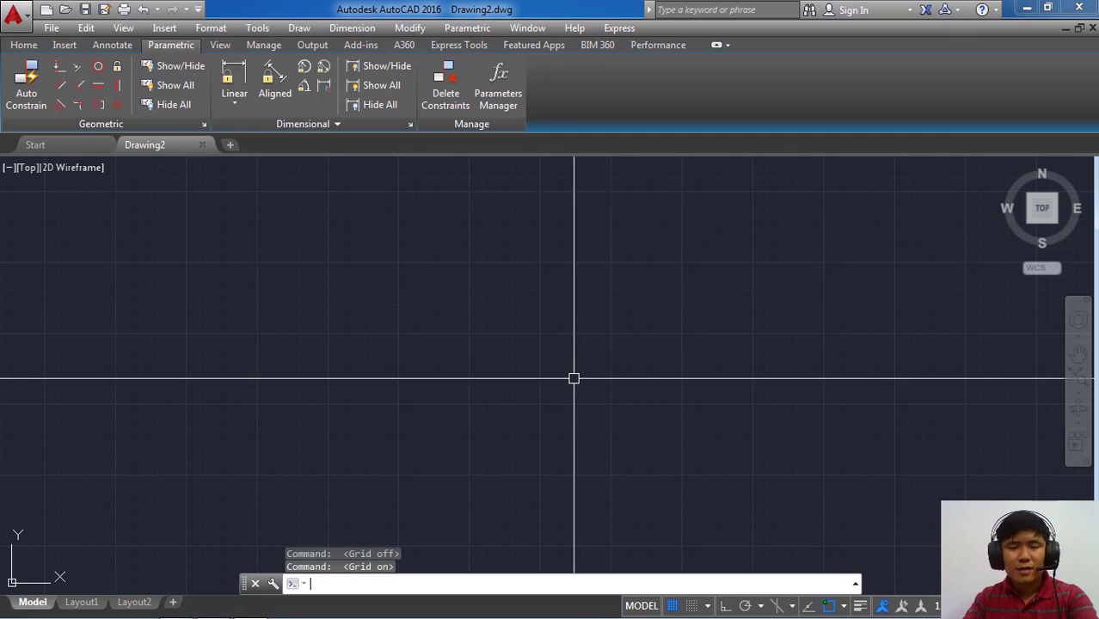
key(F7)
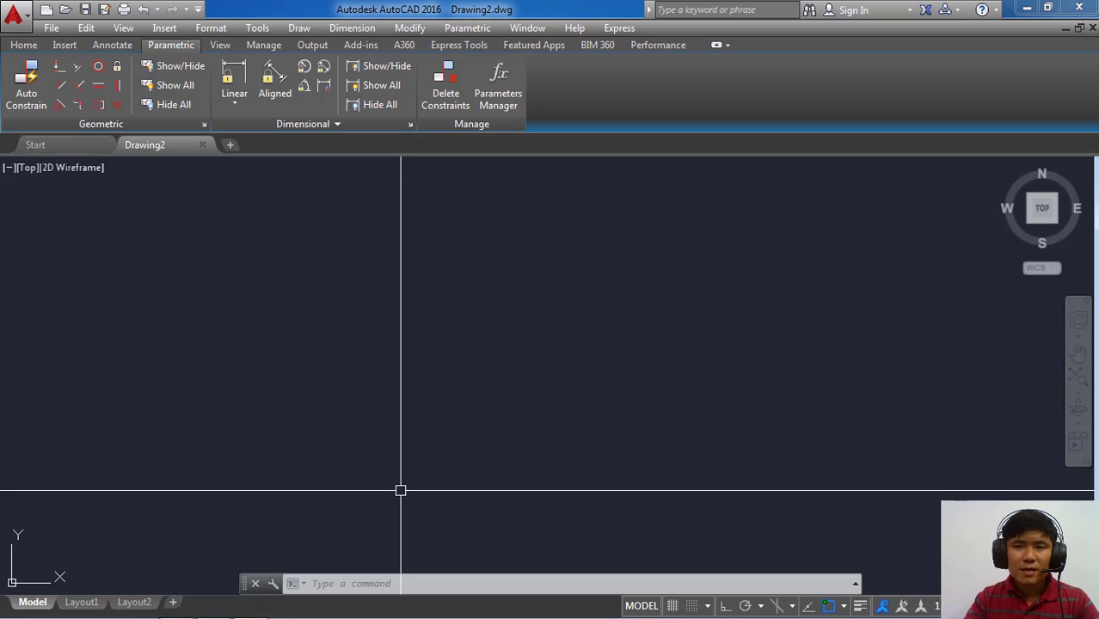
Switch the ribbon to the Home tab showing Draw, Modify and Layers tools
click(416, 582)
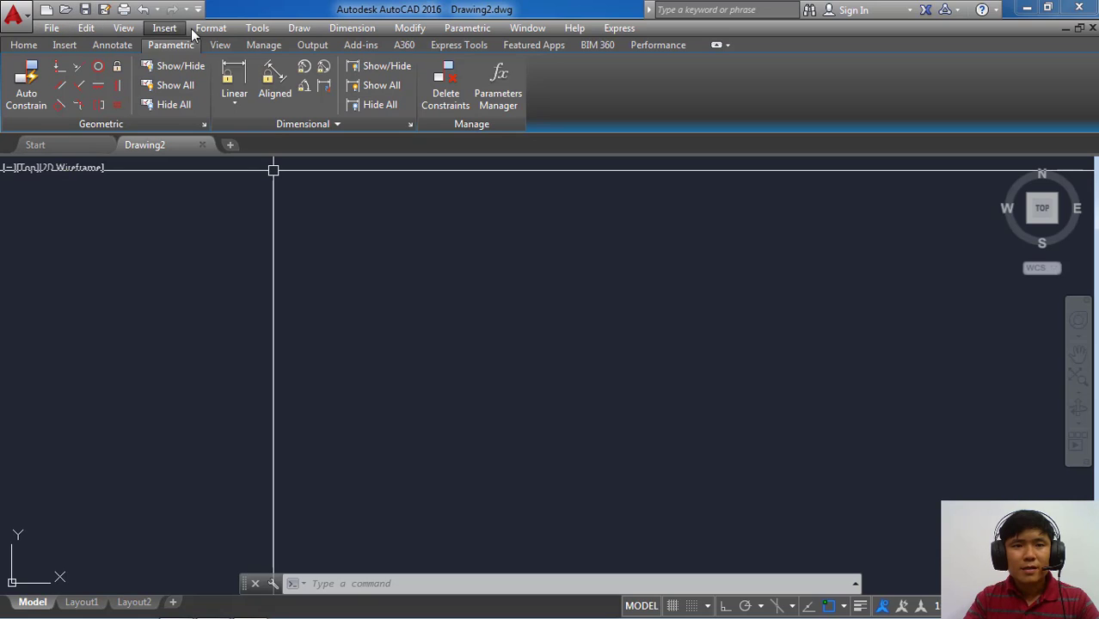
click(299, 31)
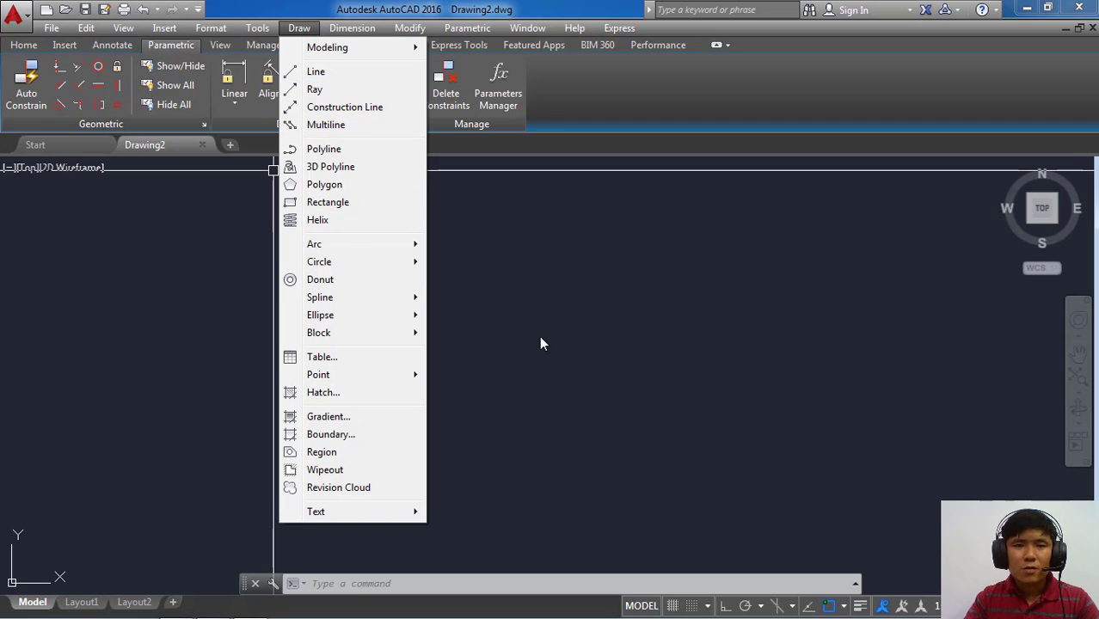
click(568, 338)
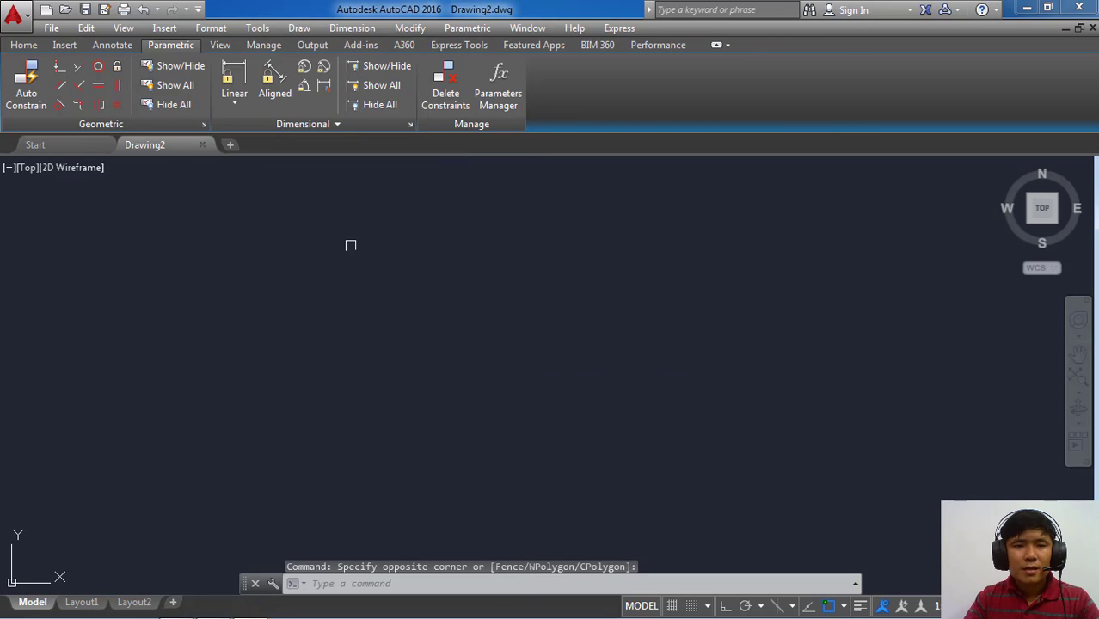
click(30, 46)
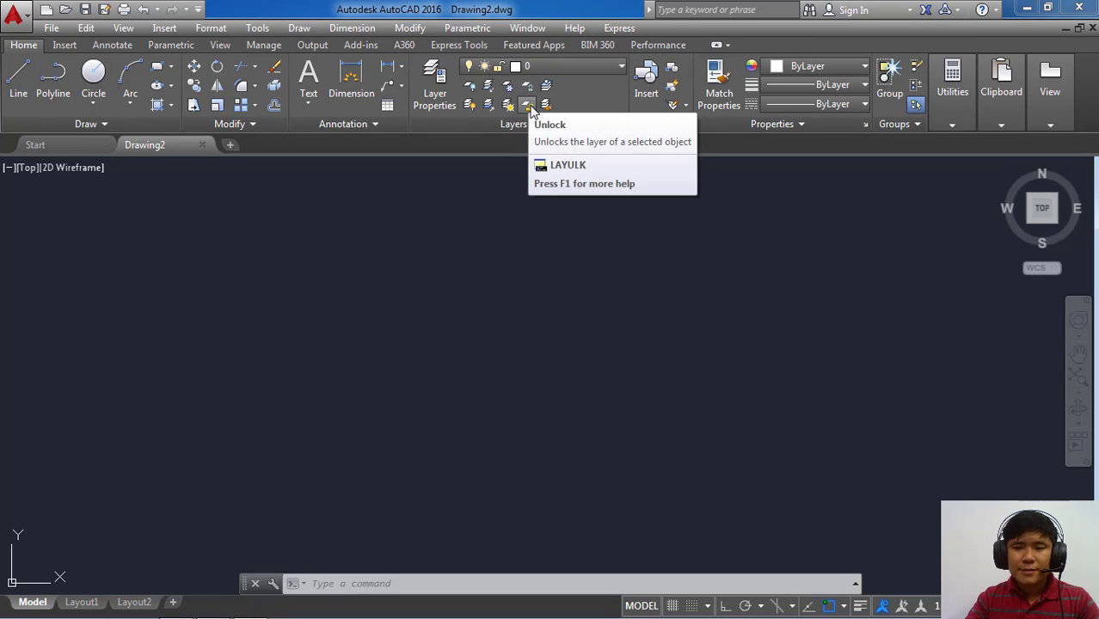
click(447, 578)
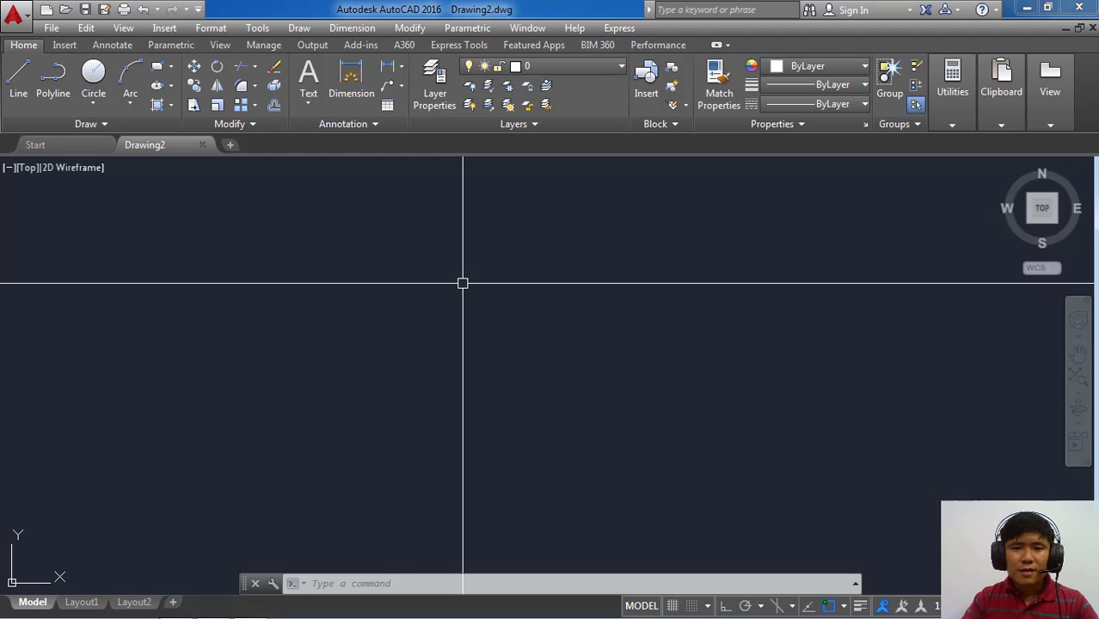
Open Drawing Units with UNIS and set the angle type to Deg/Min/Sec
click(398, 583)
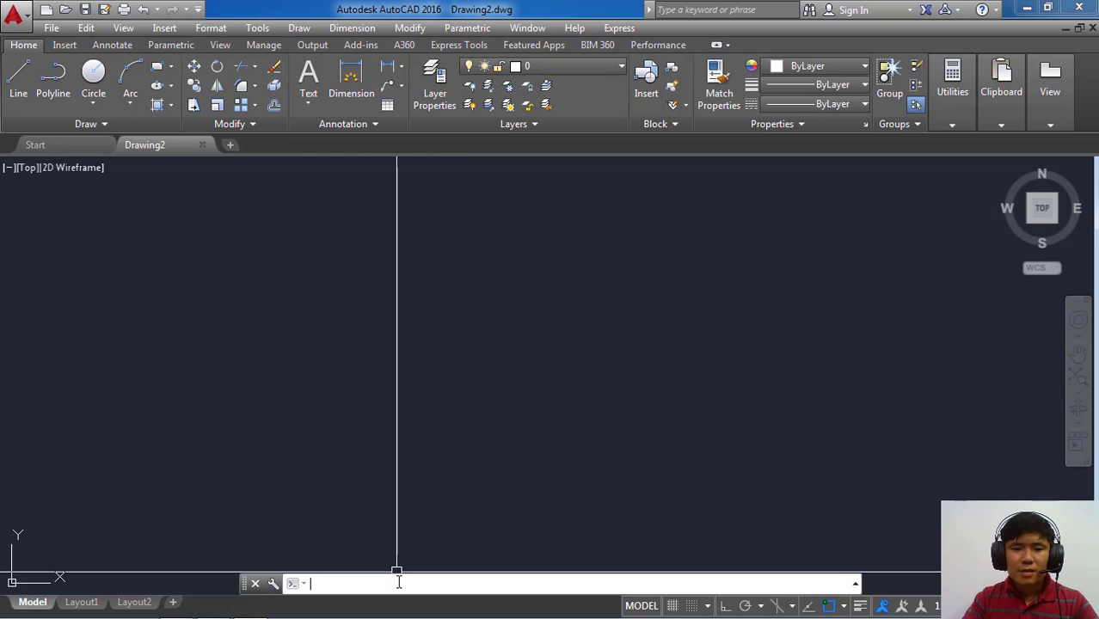
text(UNIT)
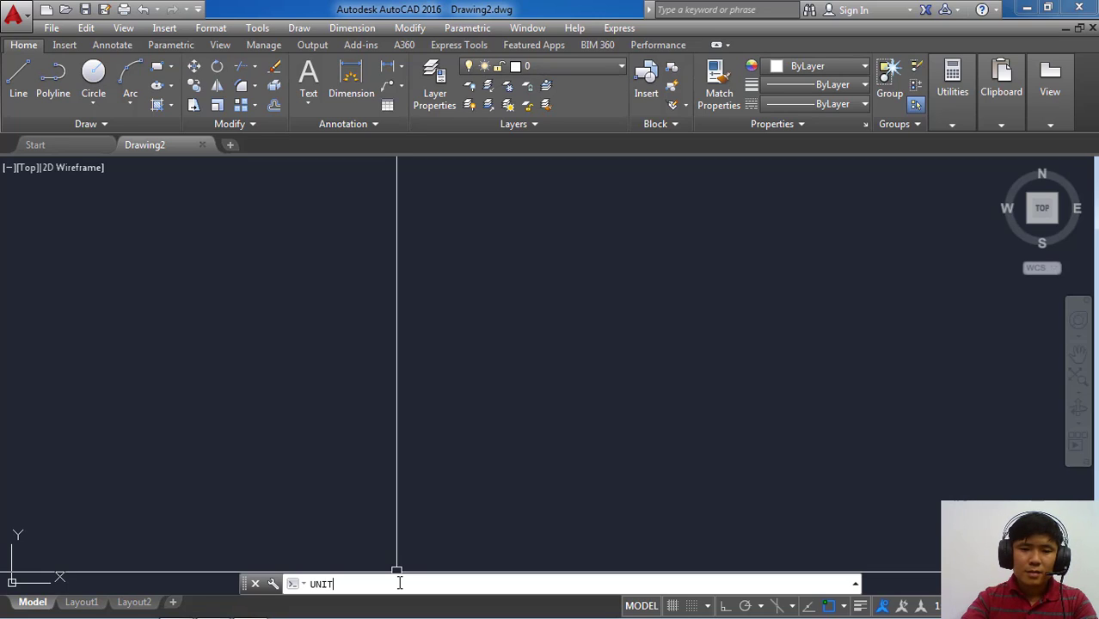
text(S)
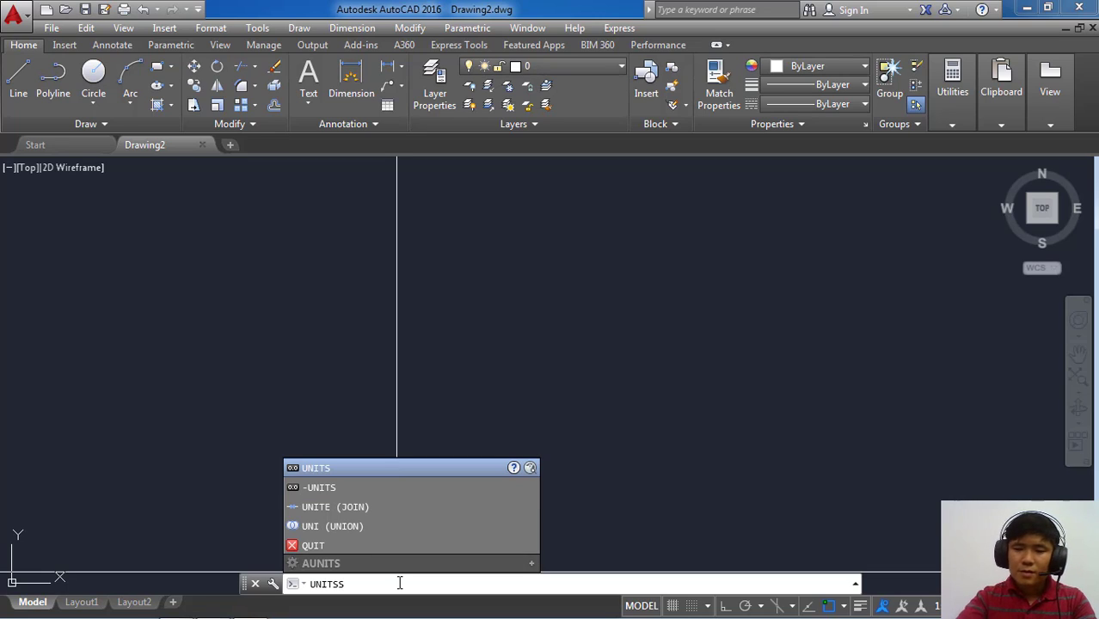
key(Return)
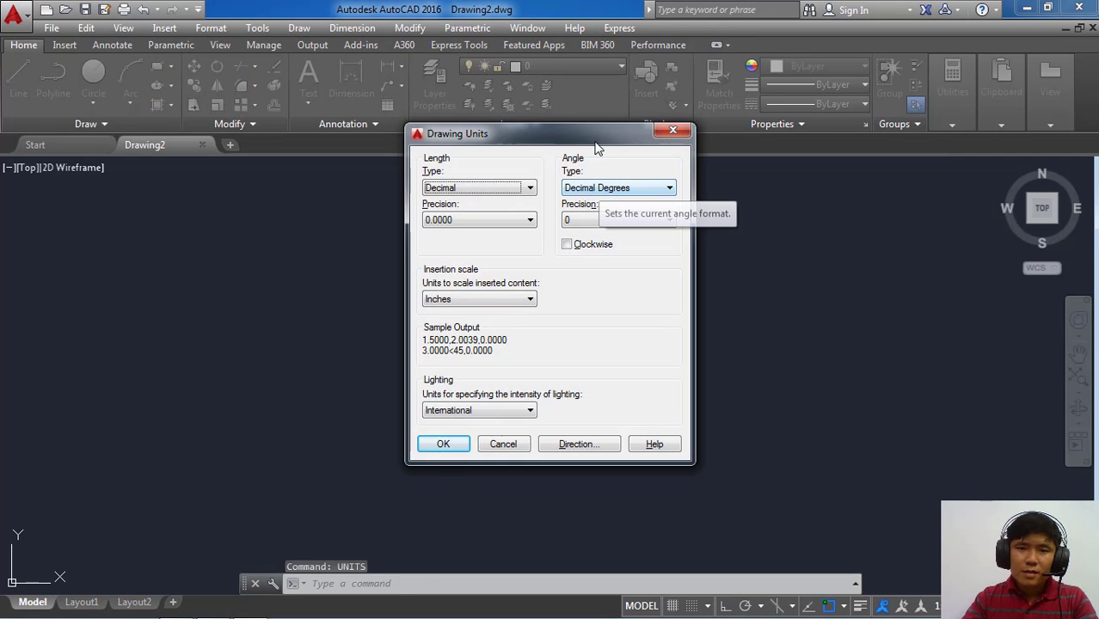
drag(597, 138, 598, 173)
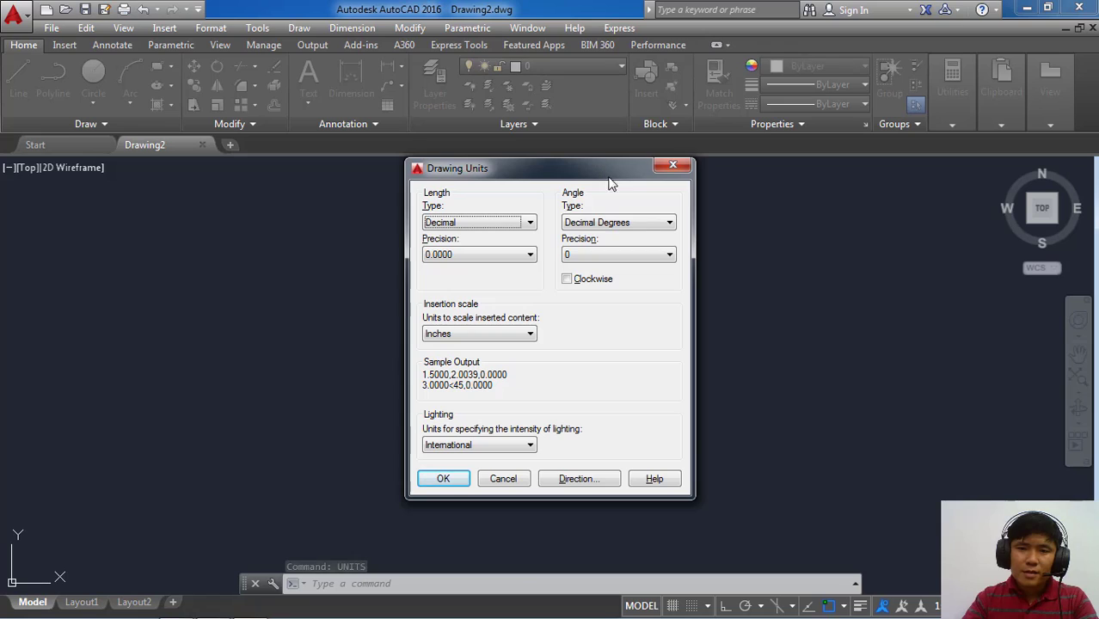
click(643, 222)
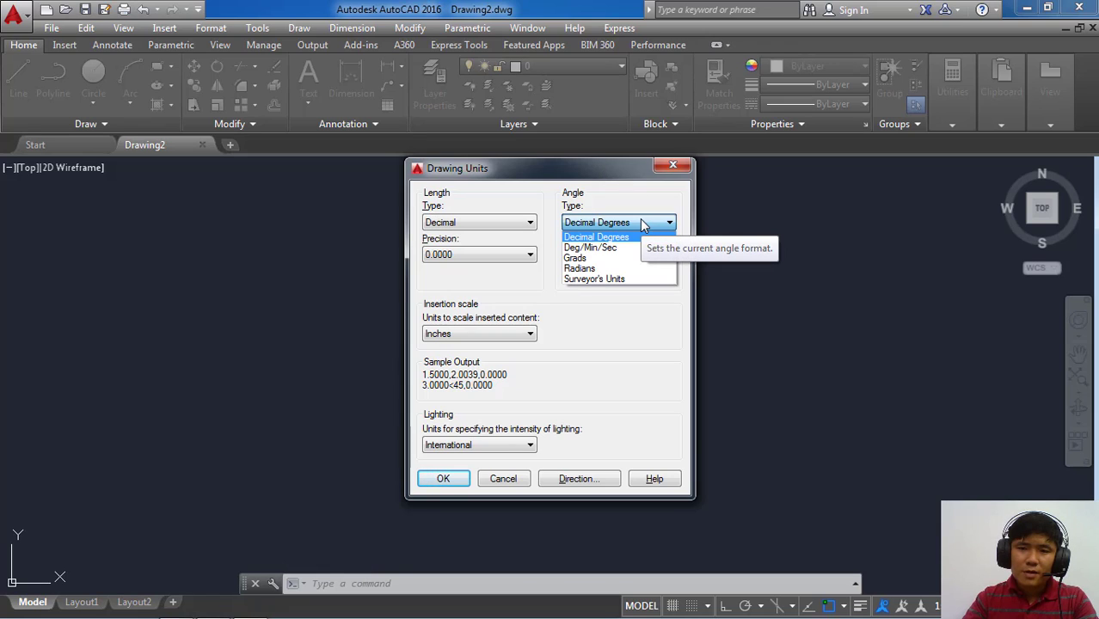
click(603, 249)
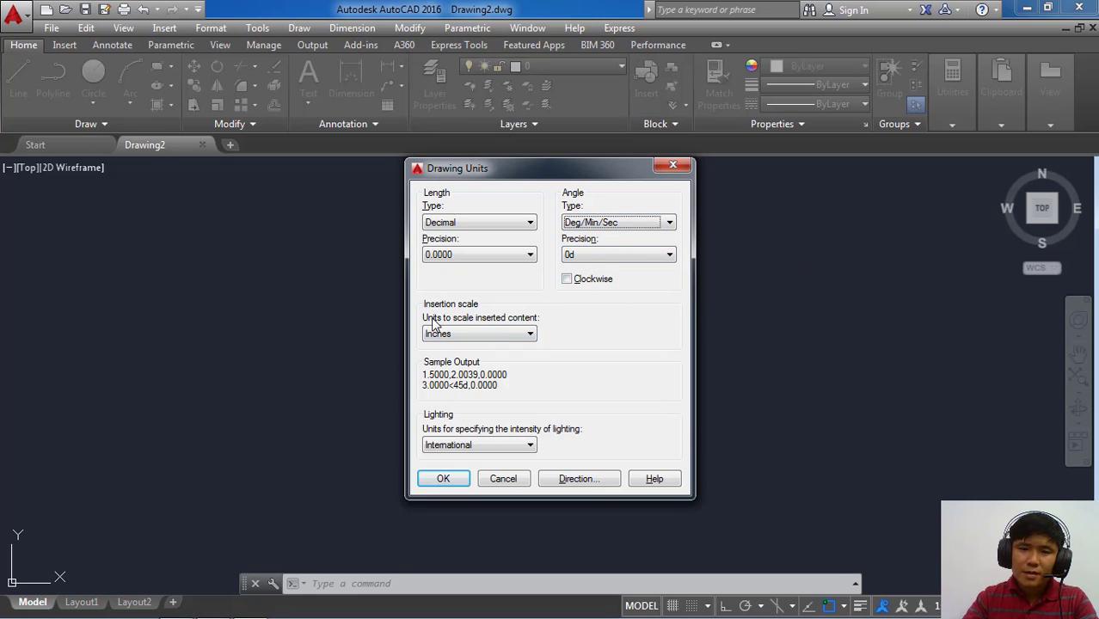
Set the insertion scale to Millimeters and confirm the units dialog
click(530, 335)
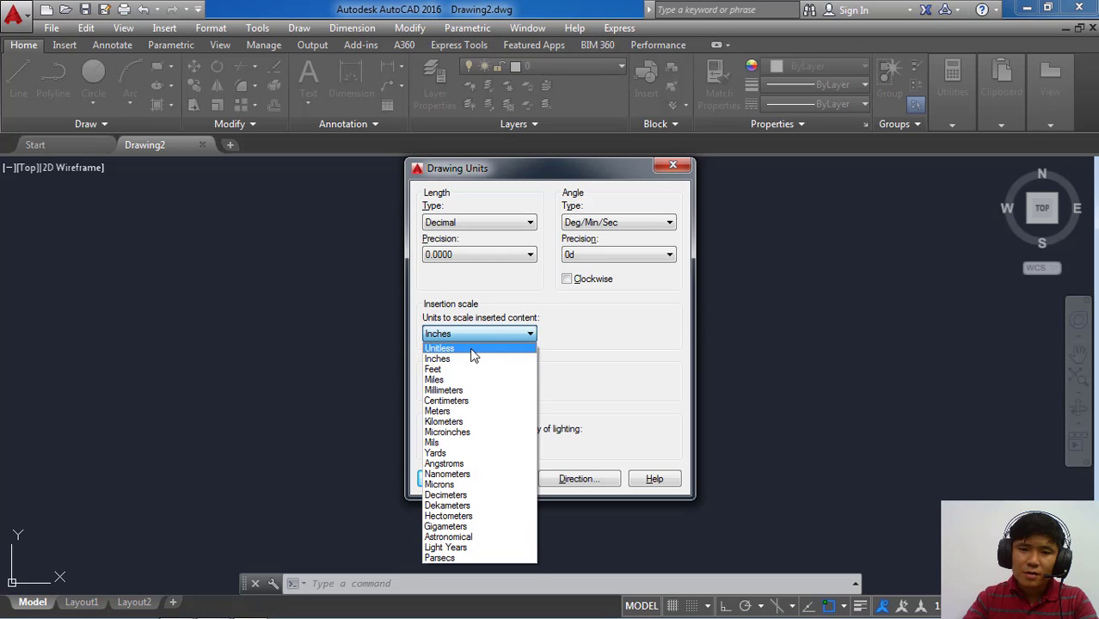
click(459, 392)
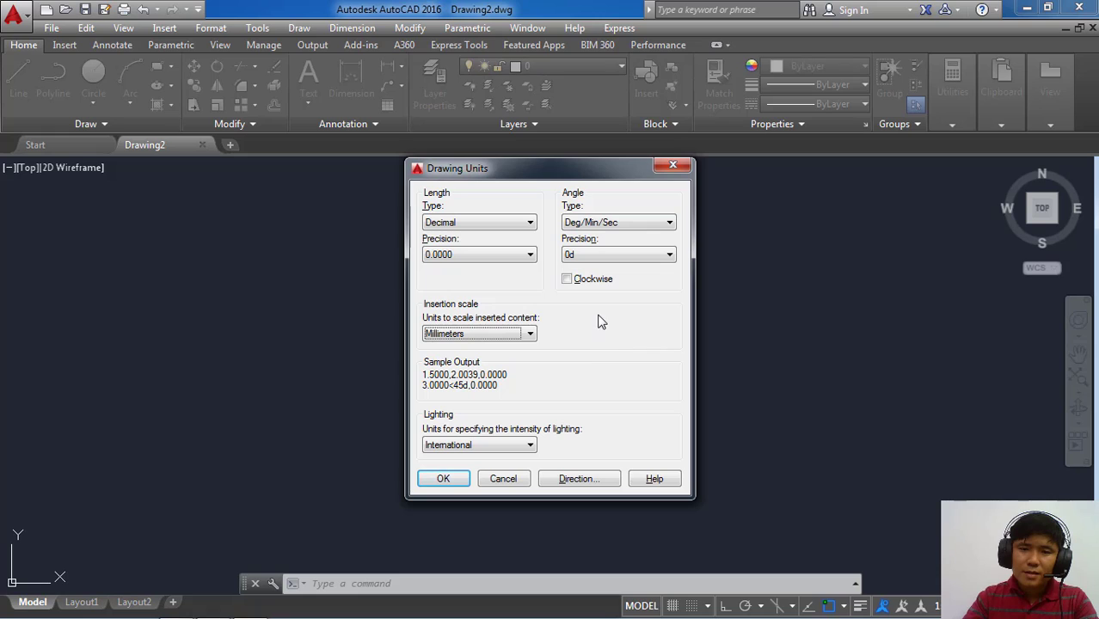
click(530, 335)
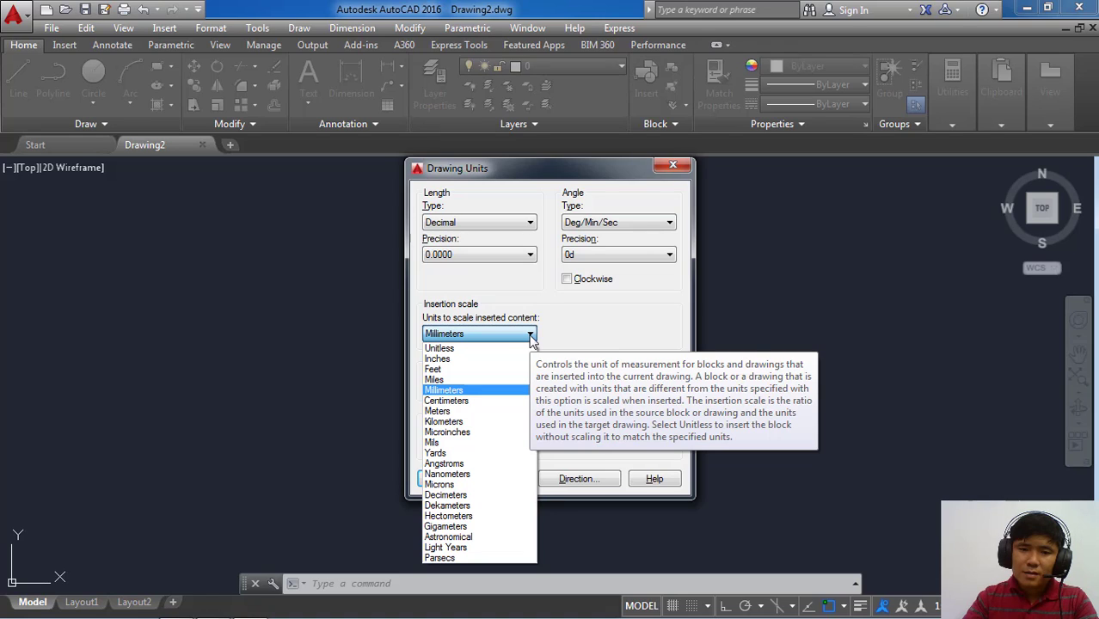
click(589, 342)
click(531, 335)
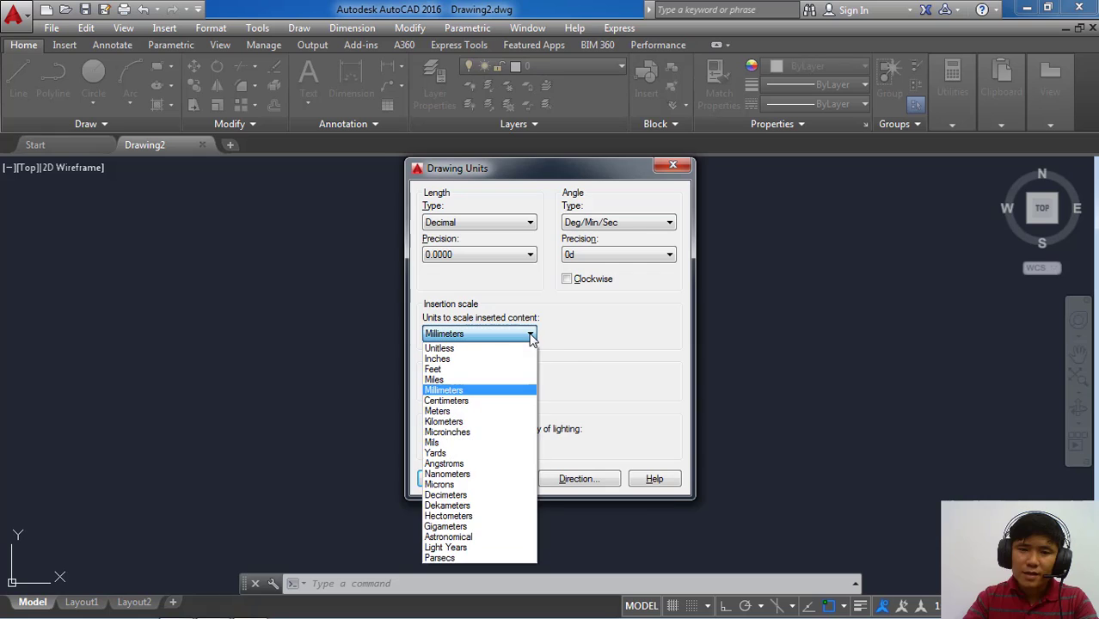
click(531, 336)
click(446, 480)
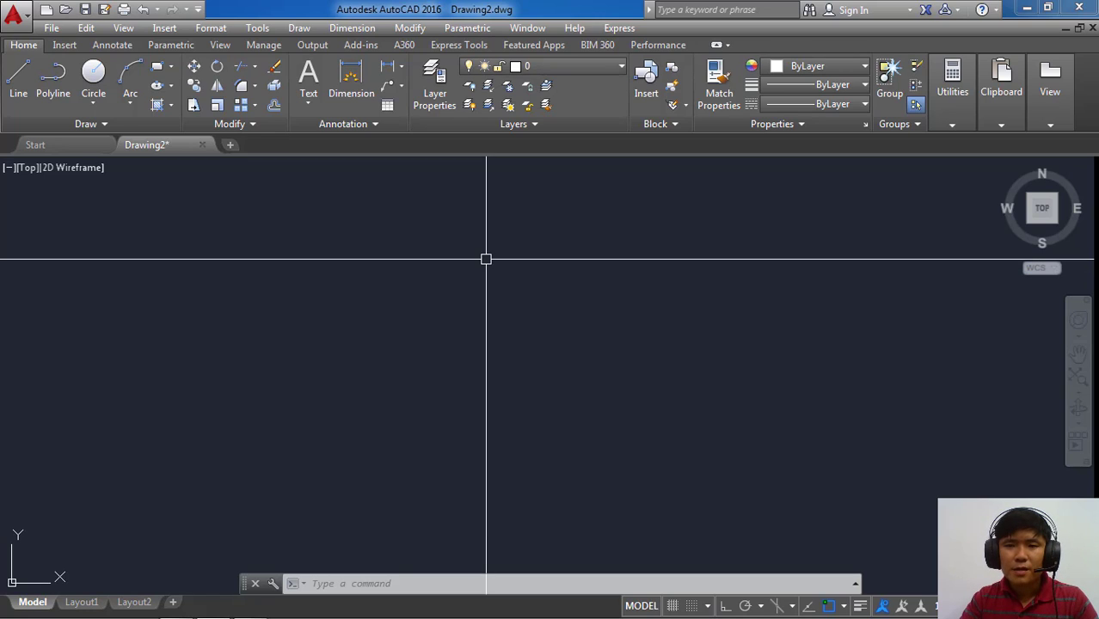
Open Options from the drawing-area menu and set the Selection pickbox to a medium size
right_click(453, 198)
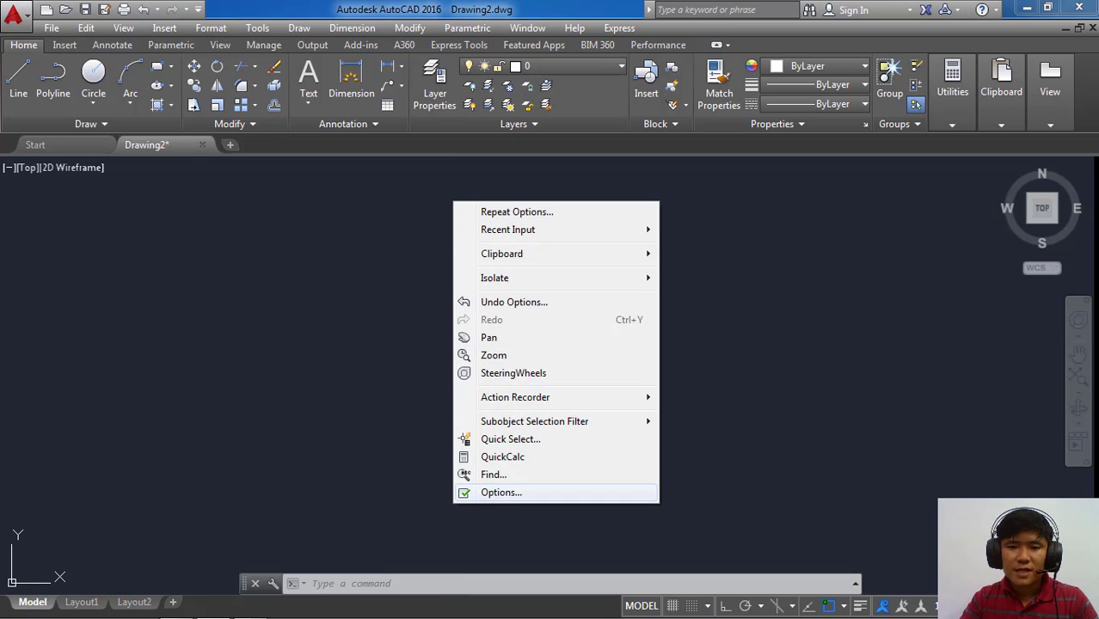
click(501, 492)
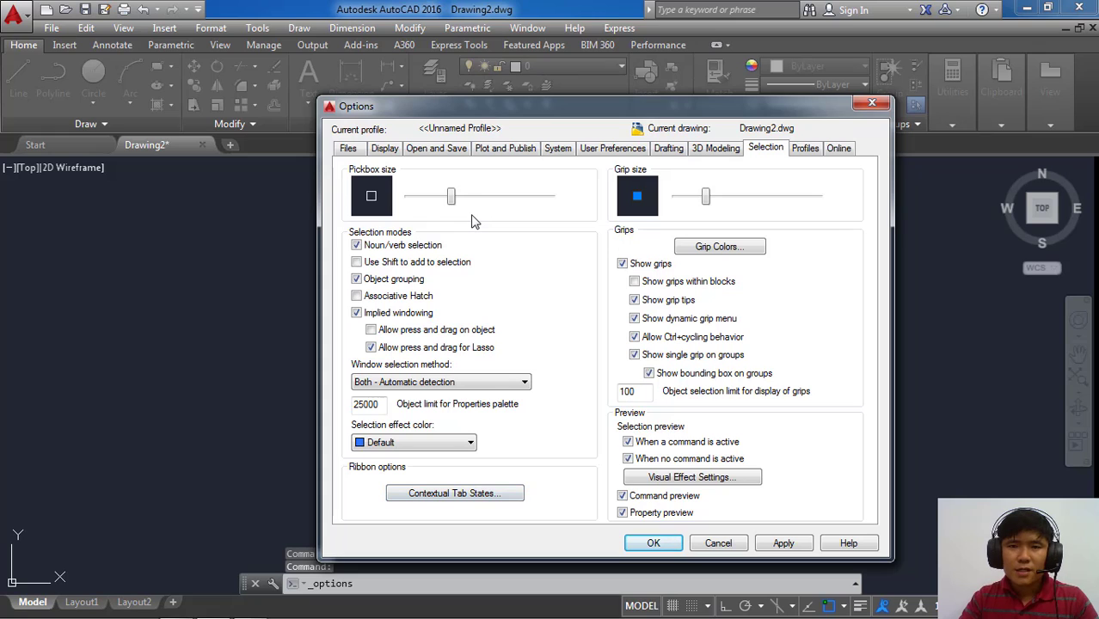
drag(542, 118, 524, 128)
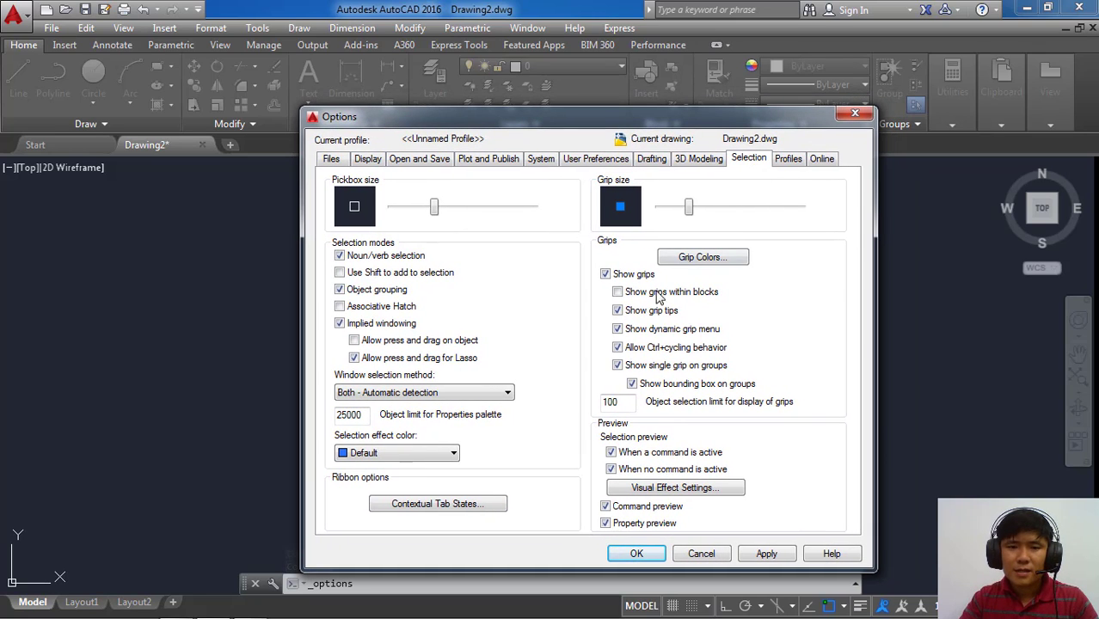
mouse_move(435, 209)
mouse_down()
mouse_move(517, 213)
mouse_move(433, 224)
mouse_up()
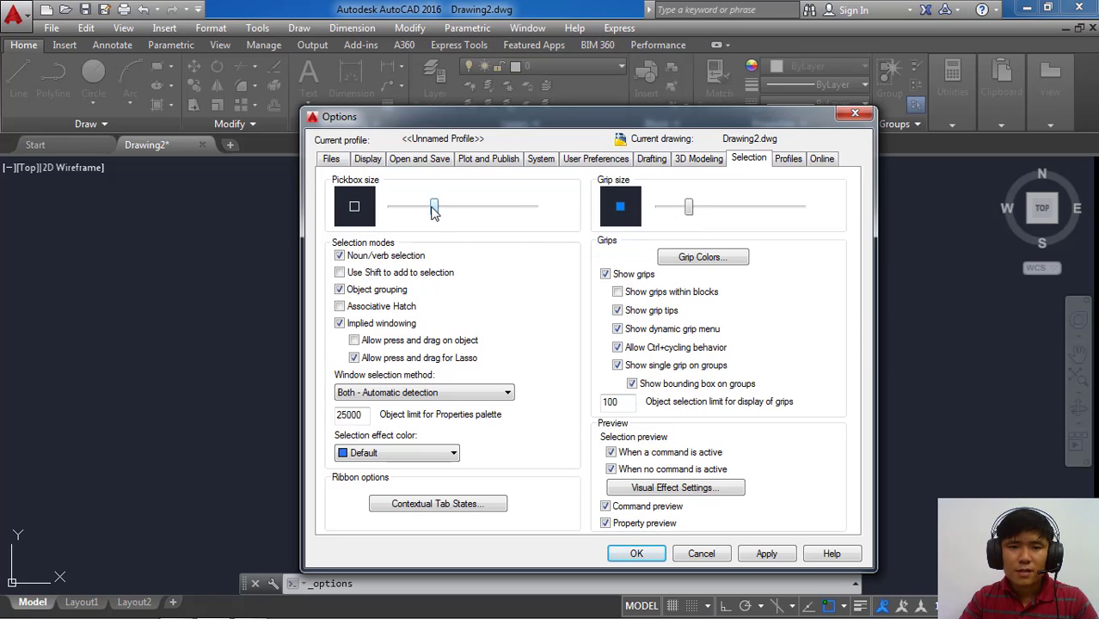
drag(434, 212, 432, 214)
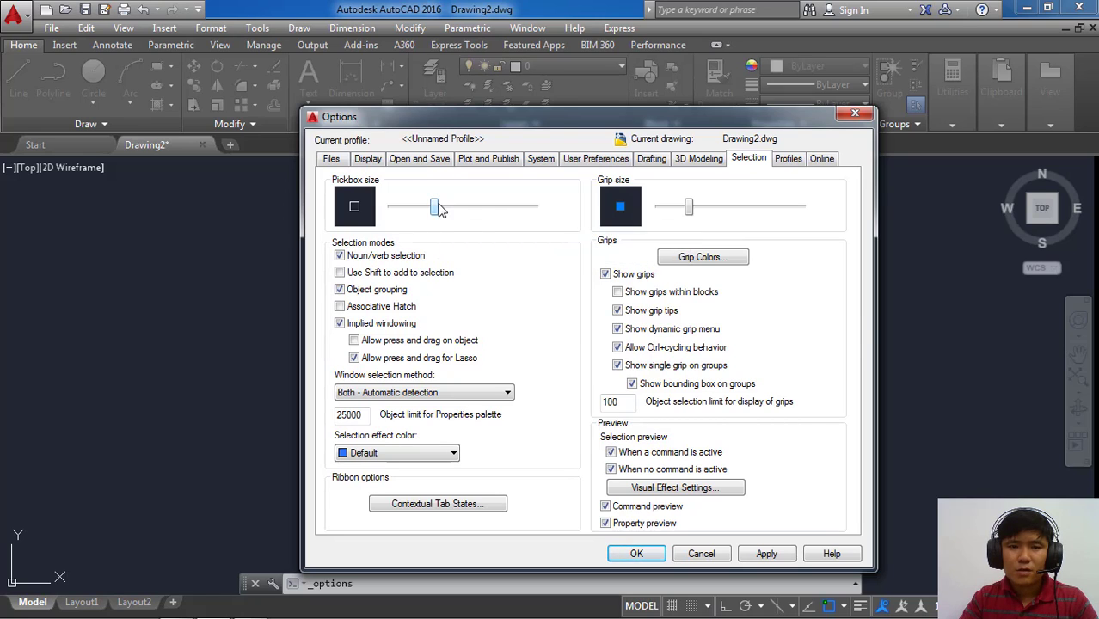
drag(435, 207, 483, 212)
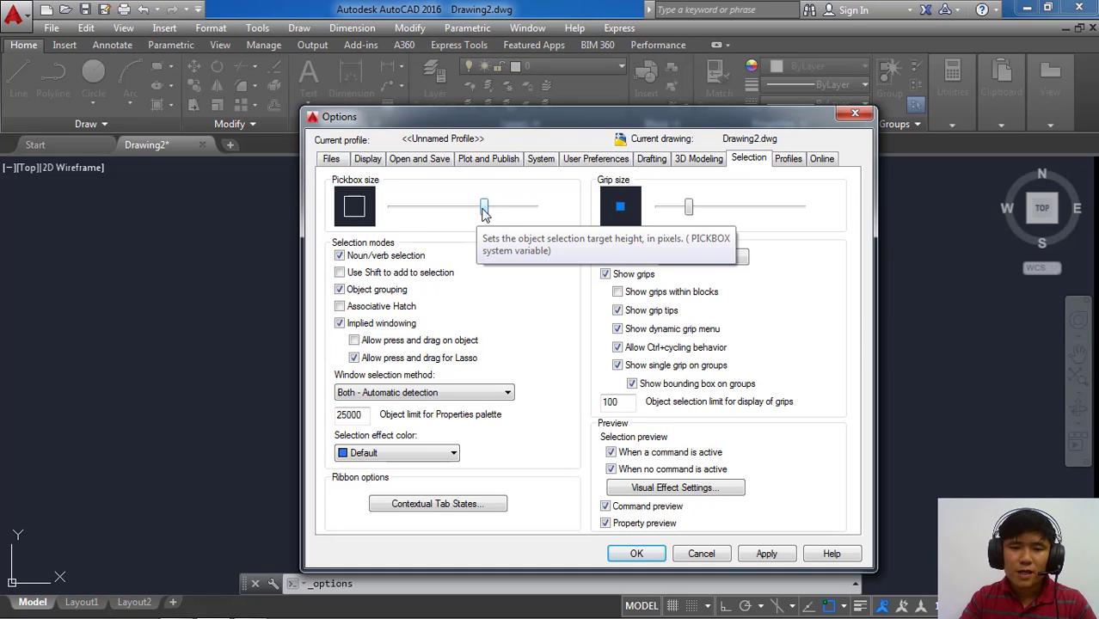
drag(483, 211, 418, 210)
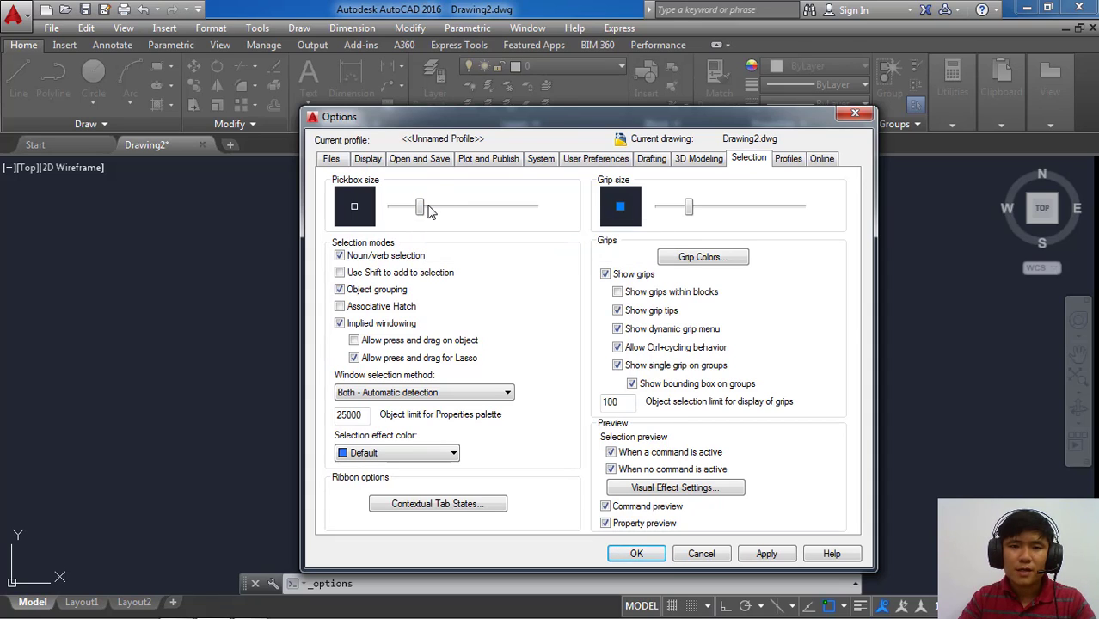
drag(420, 210, 436, 213)
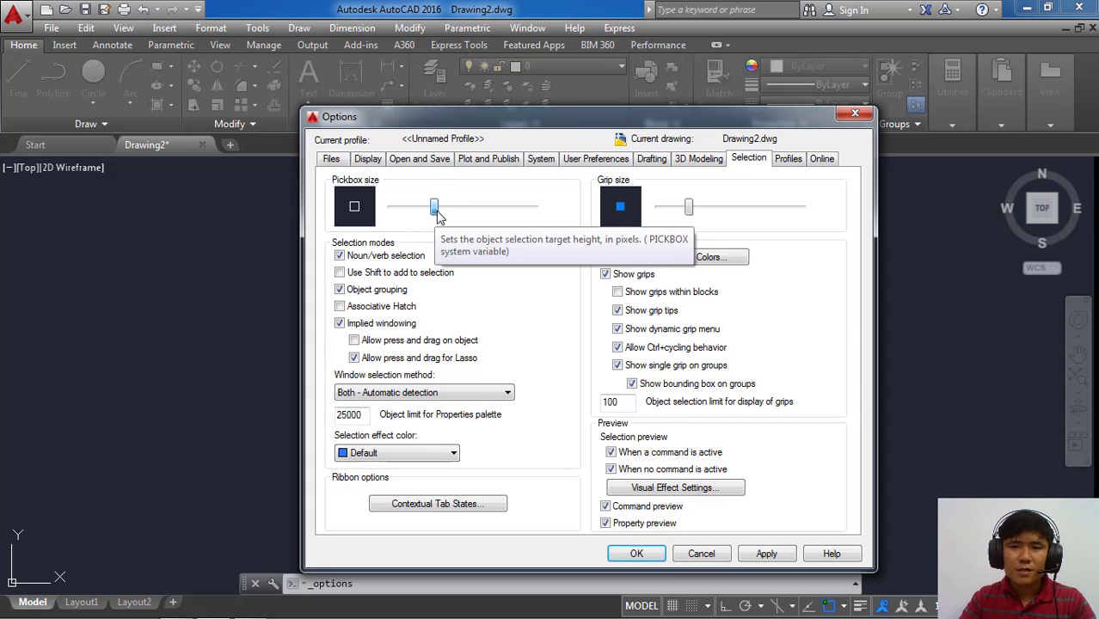
Set the Display crosshair size to 100, apply, and close Options
click(369, 160)
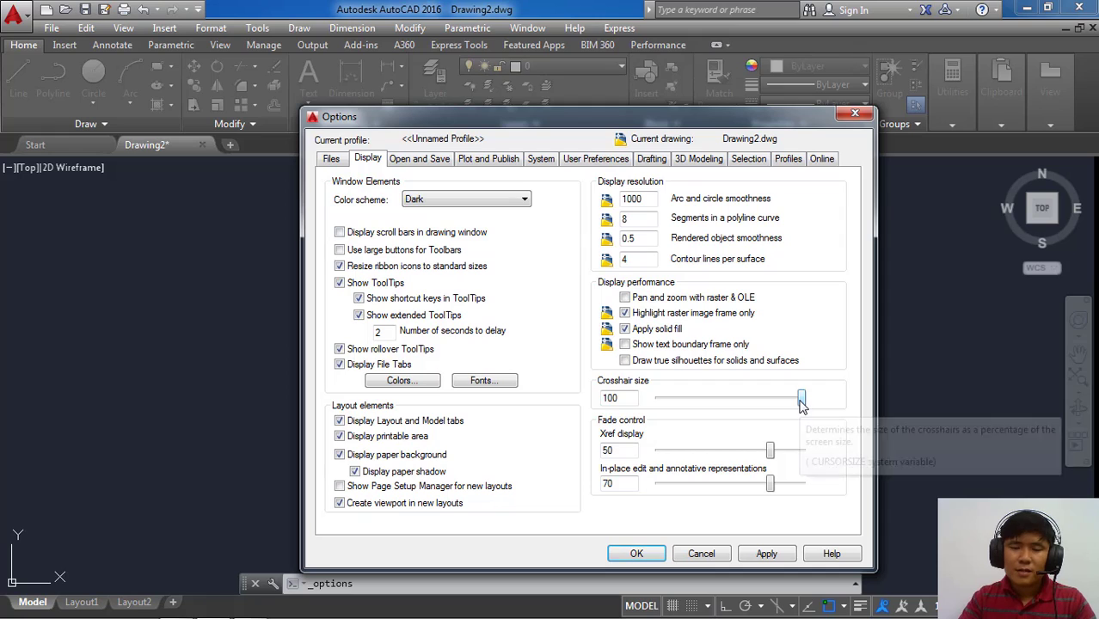
mouse_move(802, 407)
mouse_down()
mouse_move(718, 412)
mouse_move(802, 411)
mouse_up()
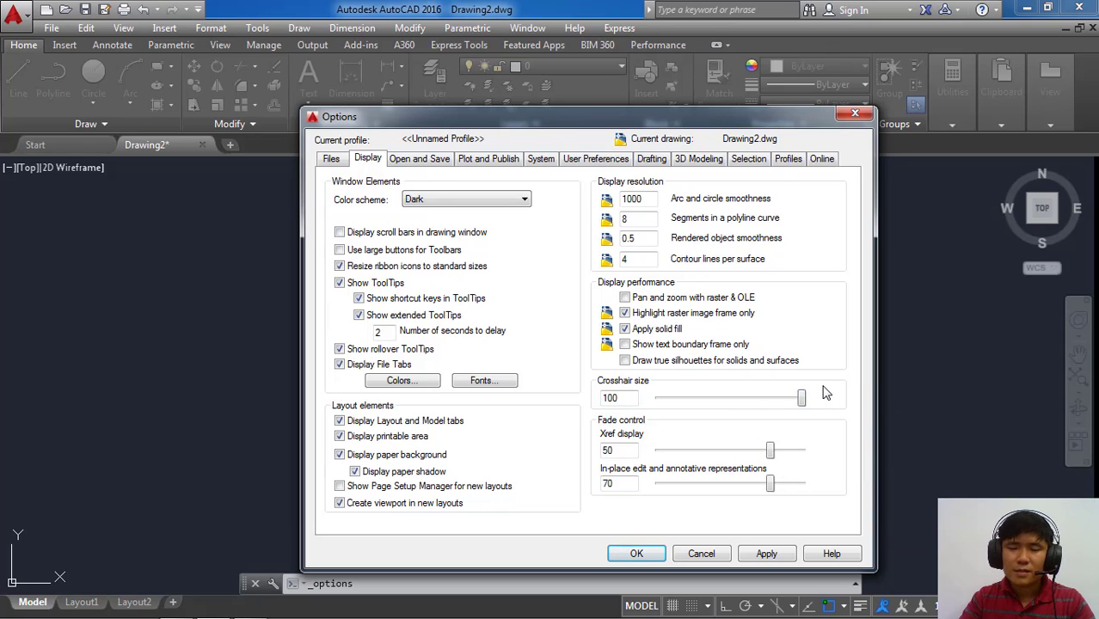
mouse_move(804, 402)
mouse_down()
mouse_move(773, 408)
mouse_move(784, 417)
mouse_up()
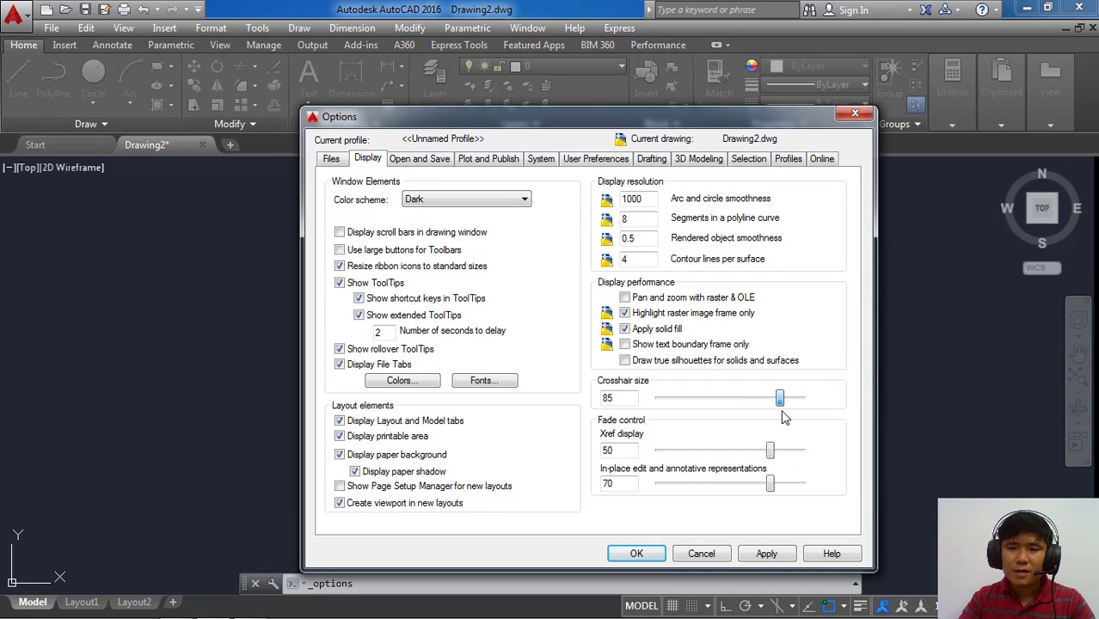
drag(780, 400, 825, 406)
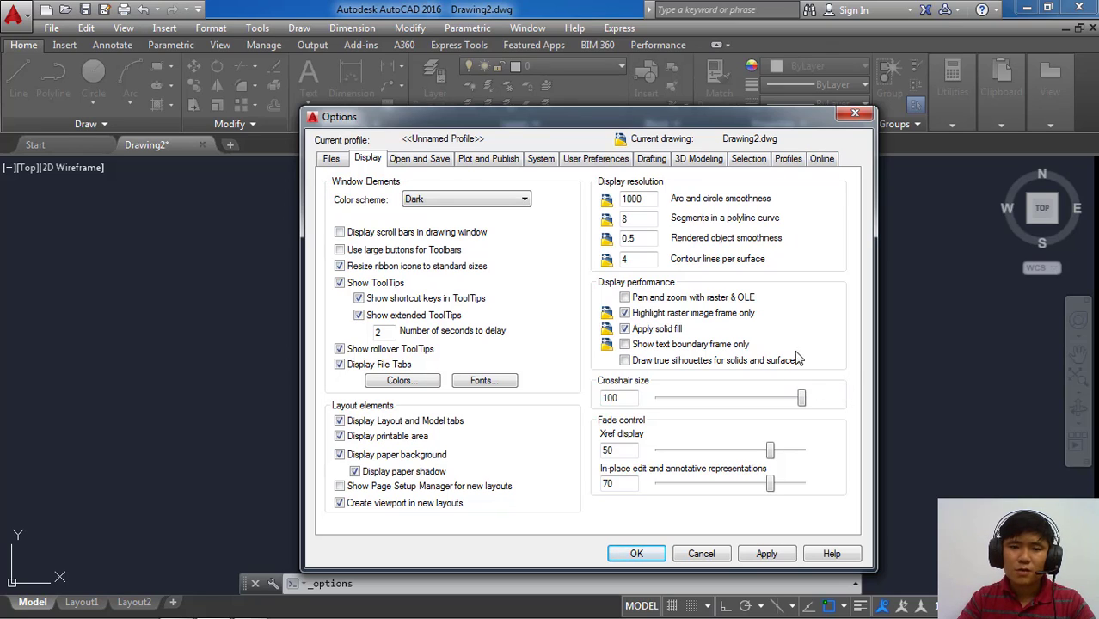
click(768, 556)
click(636, 553)
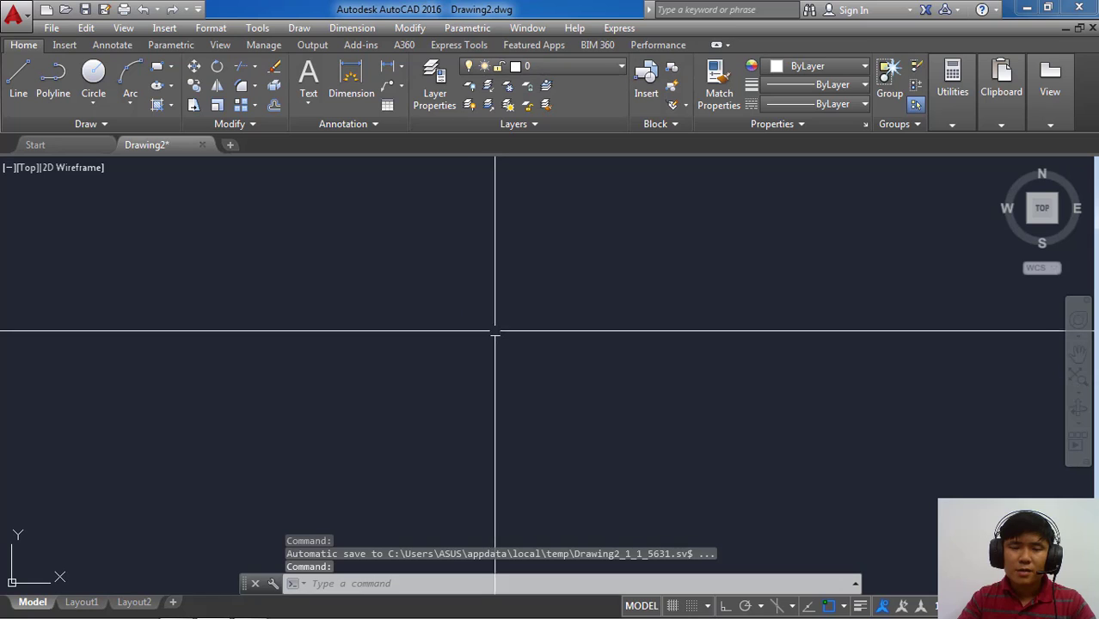
Reopen Options and reduce the crosshair size to 65, applying and confirming it
right_click(478, 230)
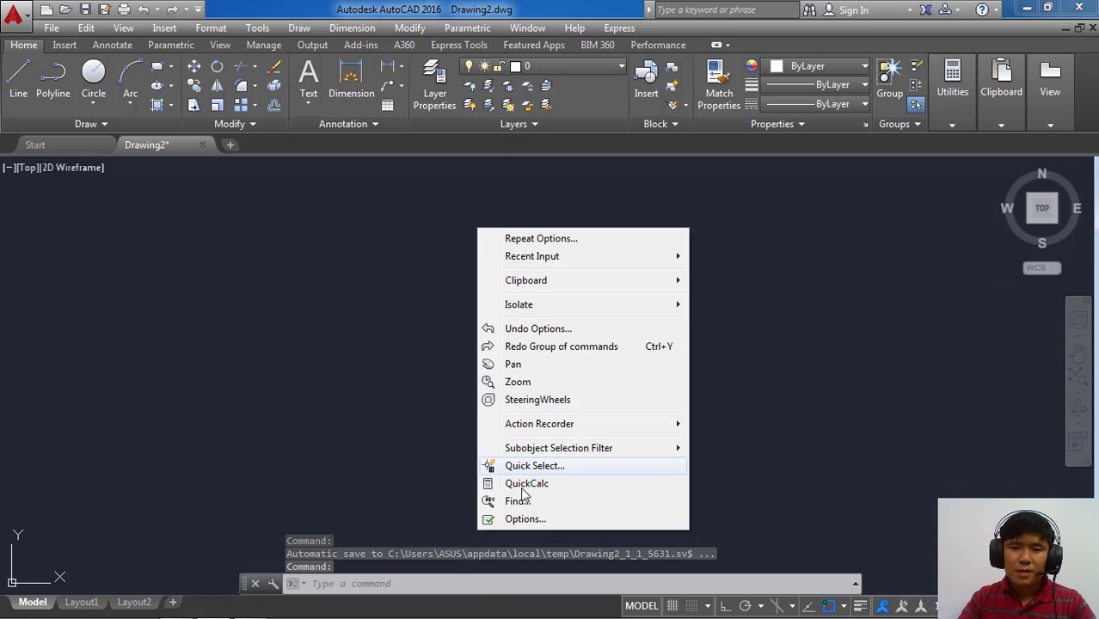
click(494, 519)
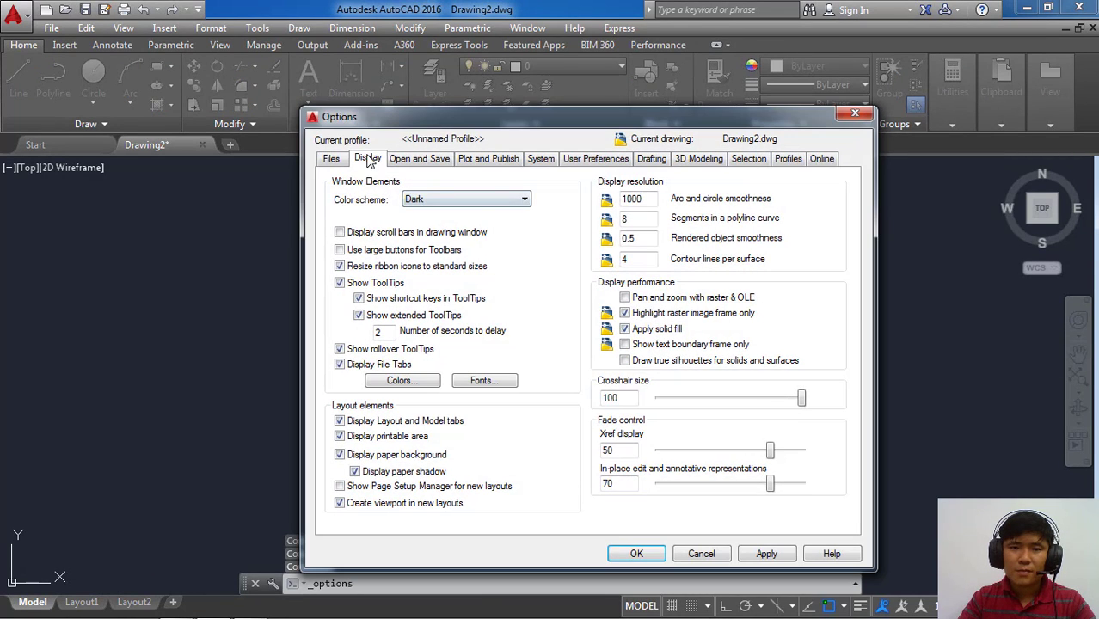
drag(802, 399, 752, 399)
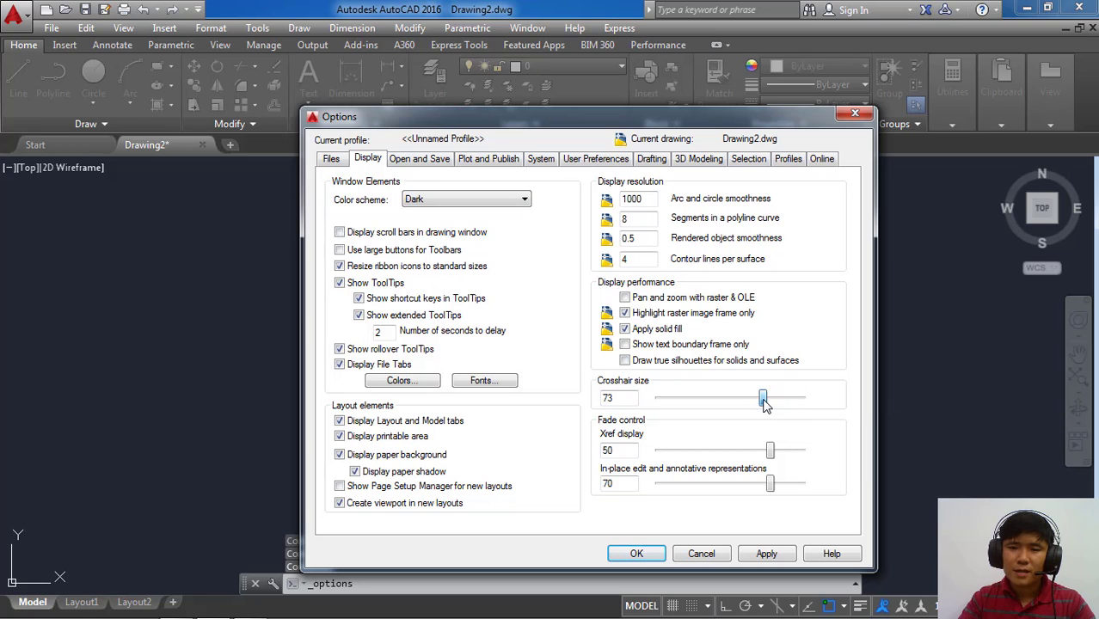
click(766, 553)
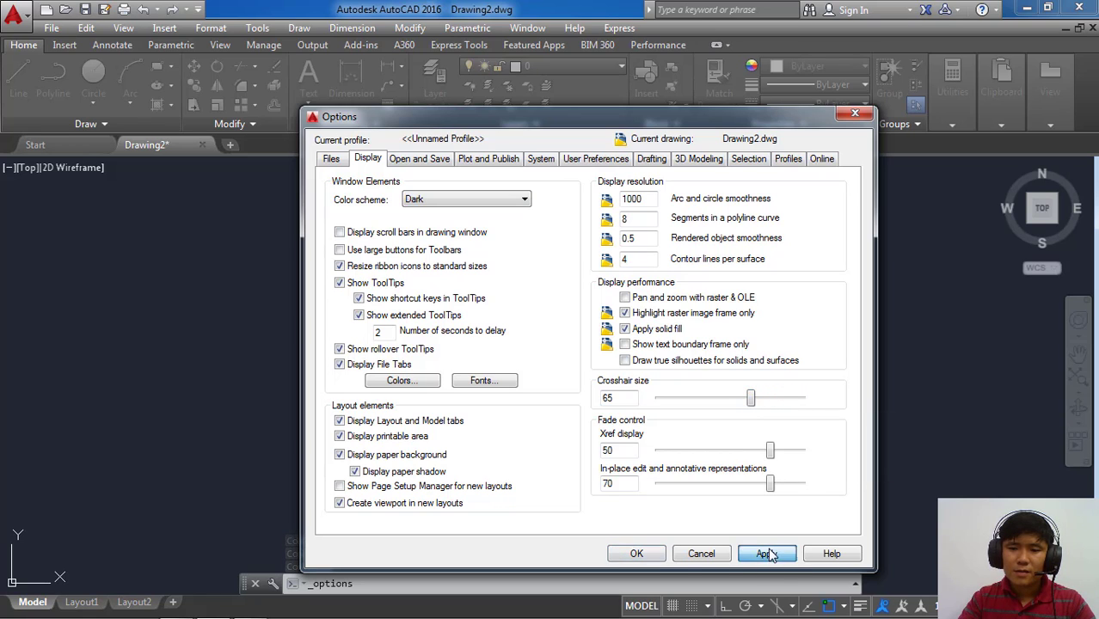
click(658, 559)
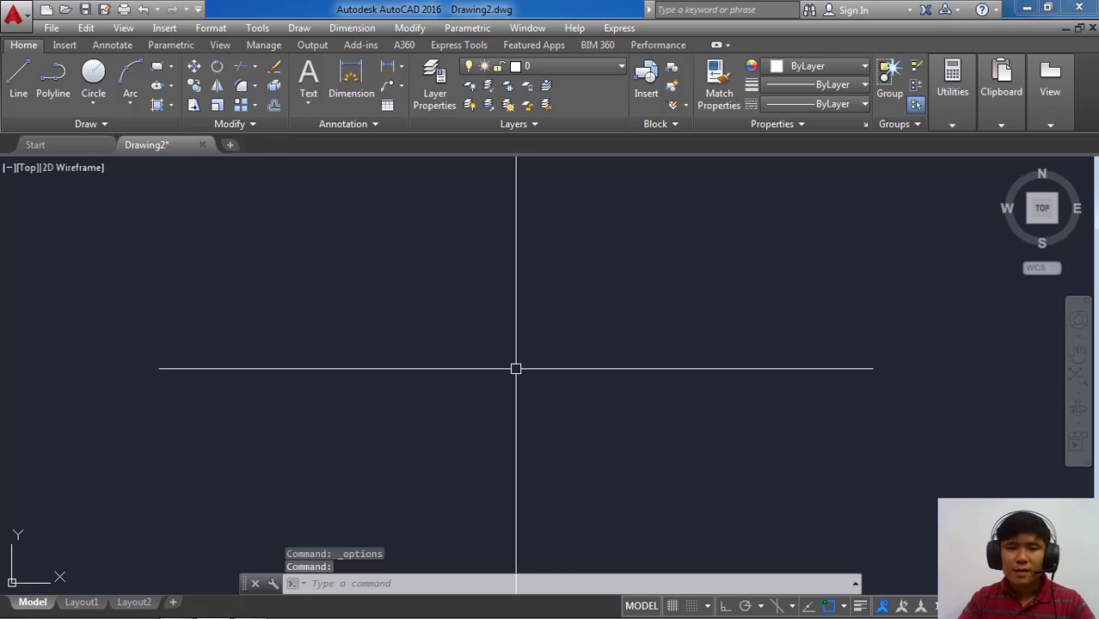